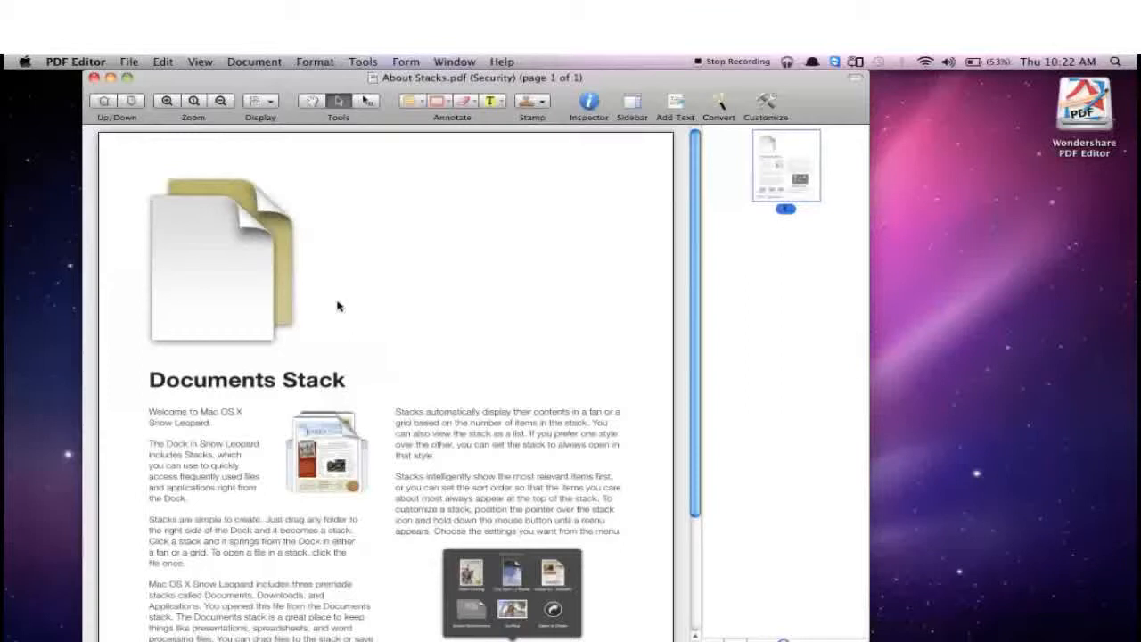
Require a password to open About Stacks.pdf, filling in the open password and its confirmation in the security settings
{"action": "left_click", "coordinate": [138, 61]}
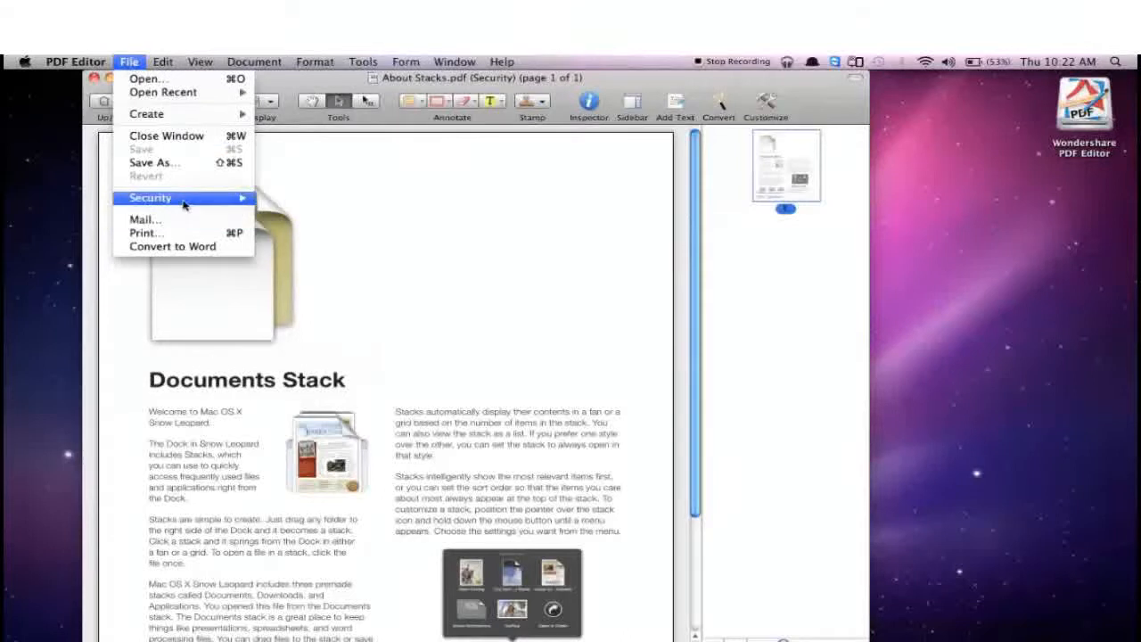
{"action": "mouse_move", "coordinate": [185, 204]}
{"action": "left_click", "coordinate": [319, 213]}
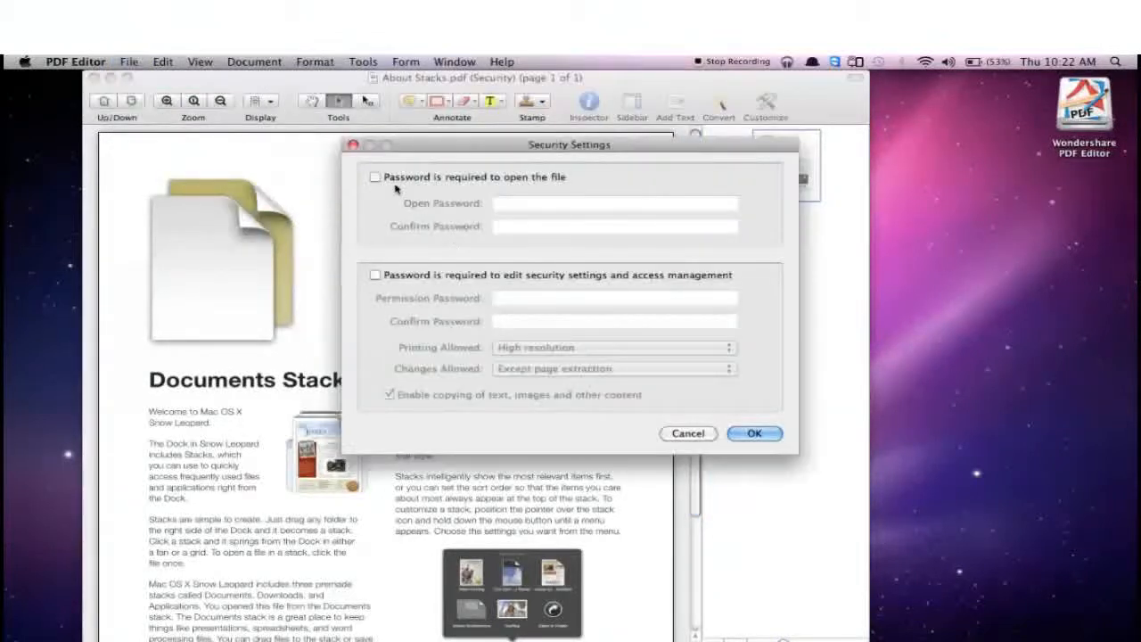
{"action": "left_click", "coordinate": [375, 177]}
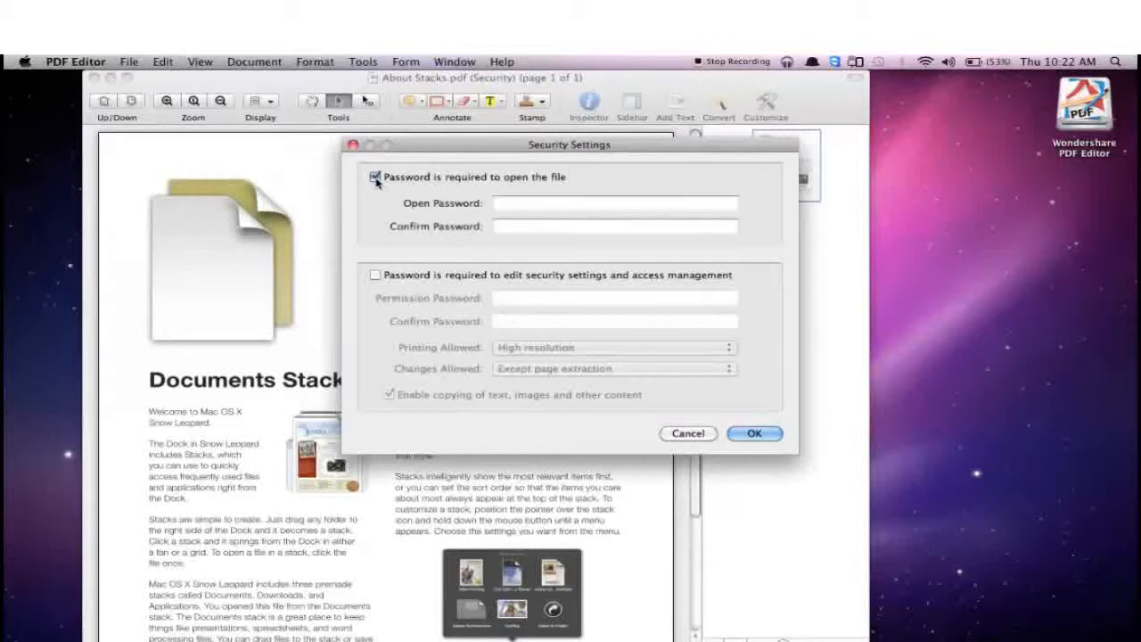
{"action": "left_click", "coordinate": [535, 203]}
{"action": "type", "text": "p"}
{"action": "key", "text": "BackSpace"}
{"action": "type", "text": "password"}
{"action": "key", "text": "Tab"}
{"action": "type", "text": "password"}
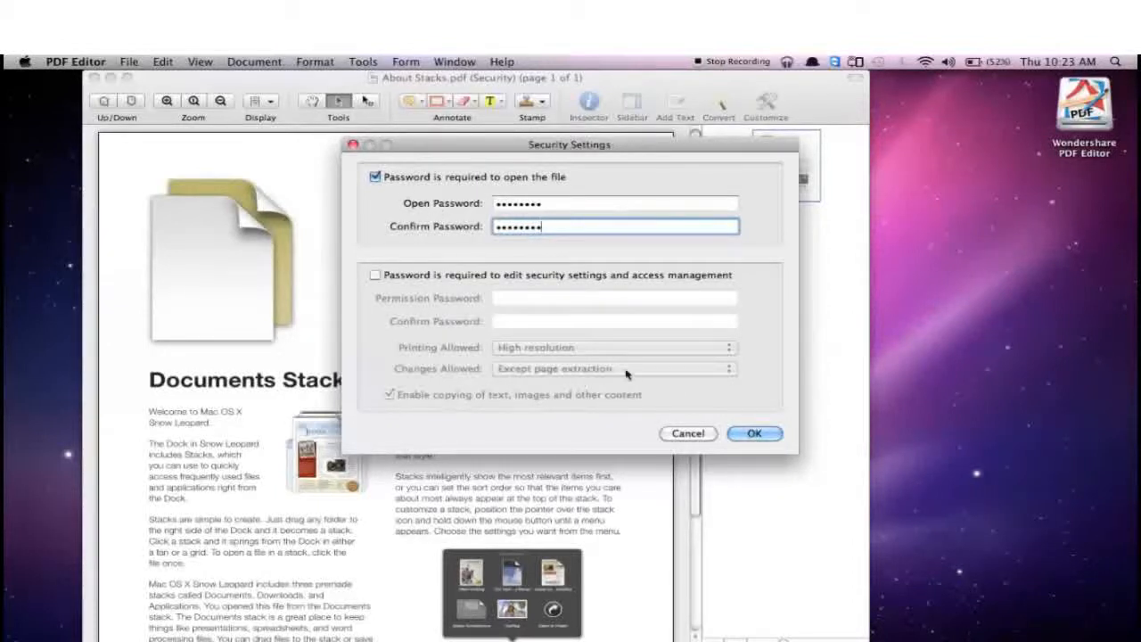
{"action": "left_click", "coordinate": [754, 433]}
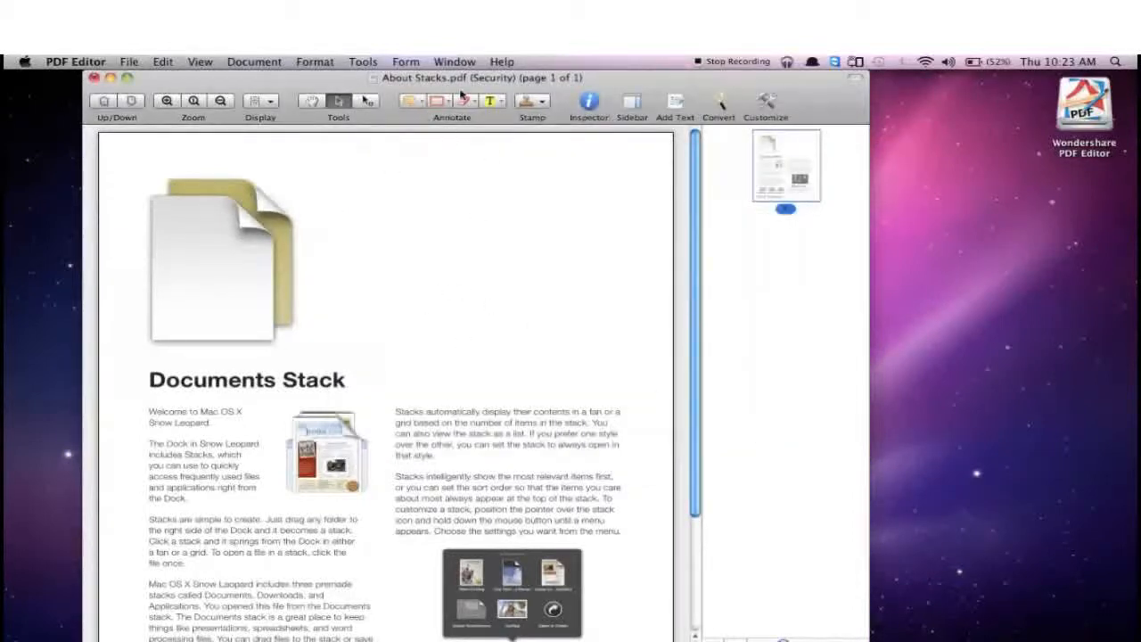
Close the document and reopen About Stacks.pdf from the Documents folder in Finder with Wondershare PDF Editor
{"action": "left_click", "coordinate": [94, 78]}
{"action": "left_click", "coordinate": [596, 196]}
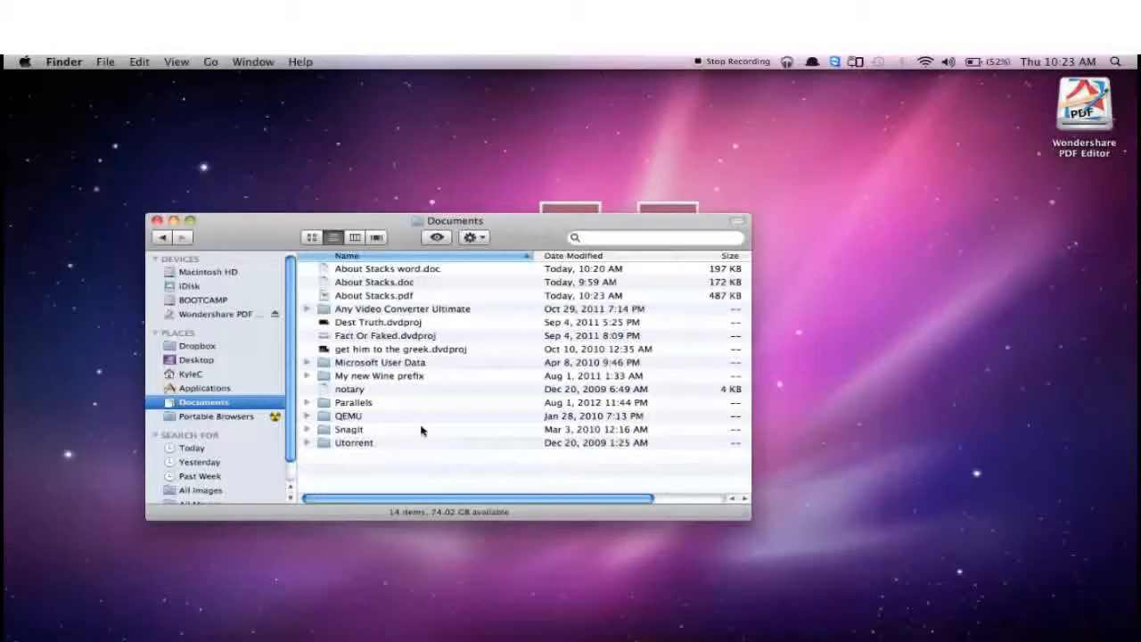
{"action": "left_click", "coordinate": [389, 299]}
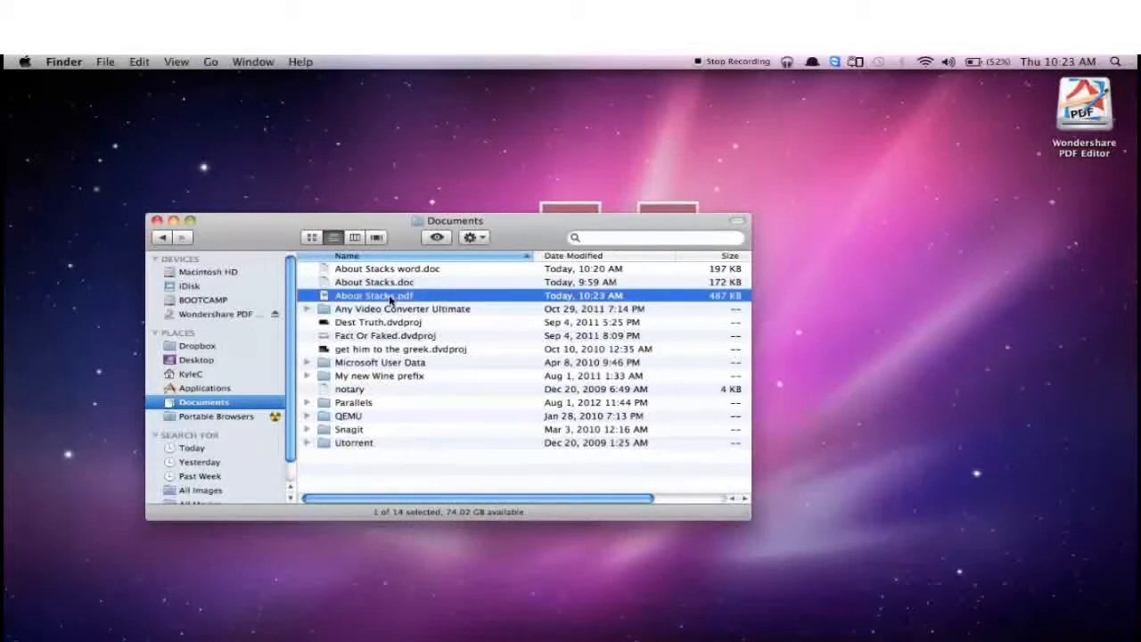
{"action": "right_click", "coordinate": [389, 299]}
{"action": "mouse_move", "coordinate": [535, 319]}
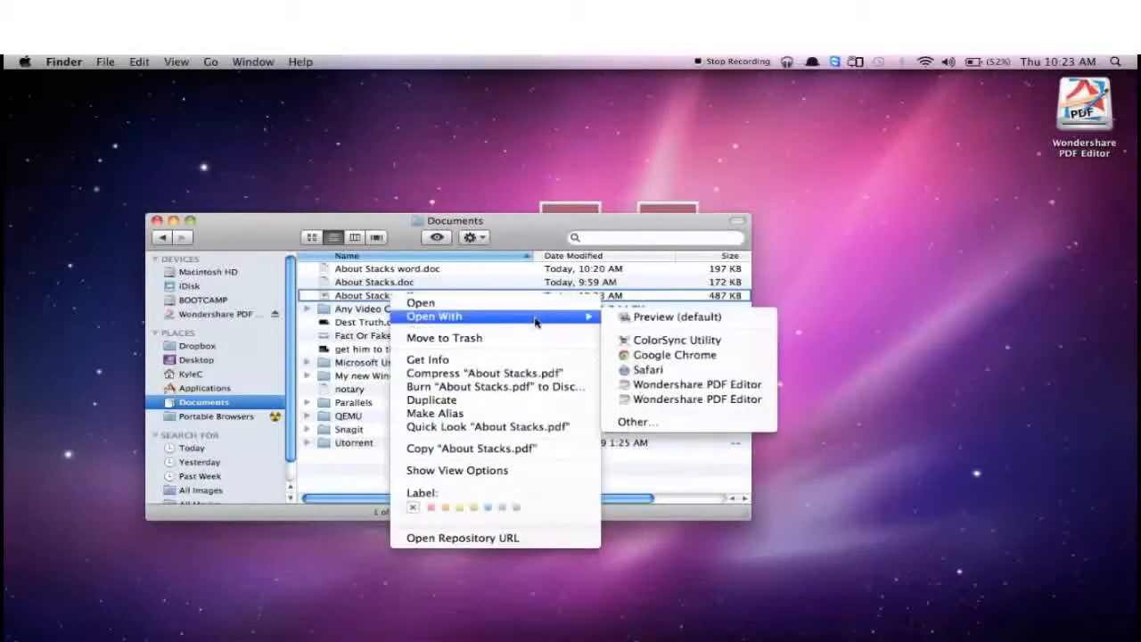
{"action": "left_click", "coordinate": [660, 389]}
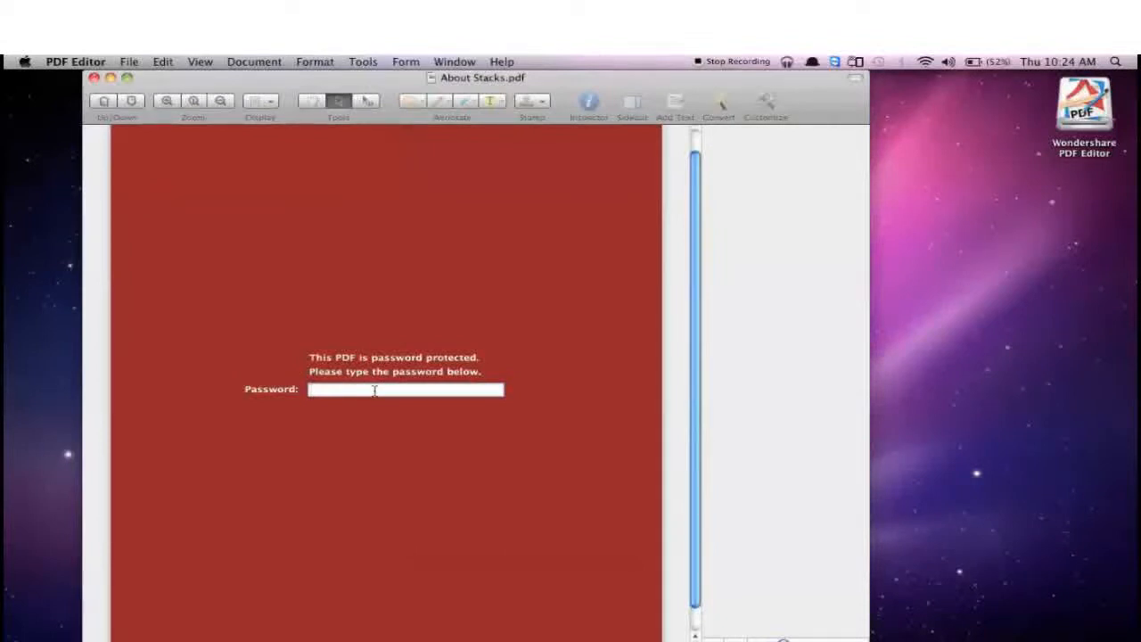
Unlock About Stacks.pdf with its open password and look over the page
{"action": "type", "text": "********"}
{"action": "key", "text": "Return"}
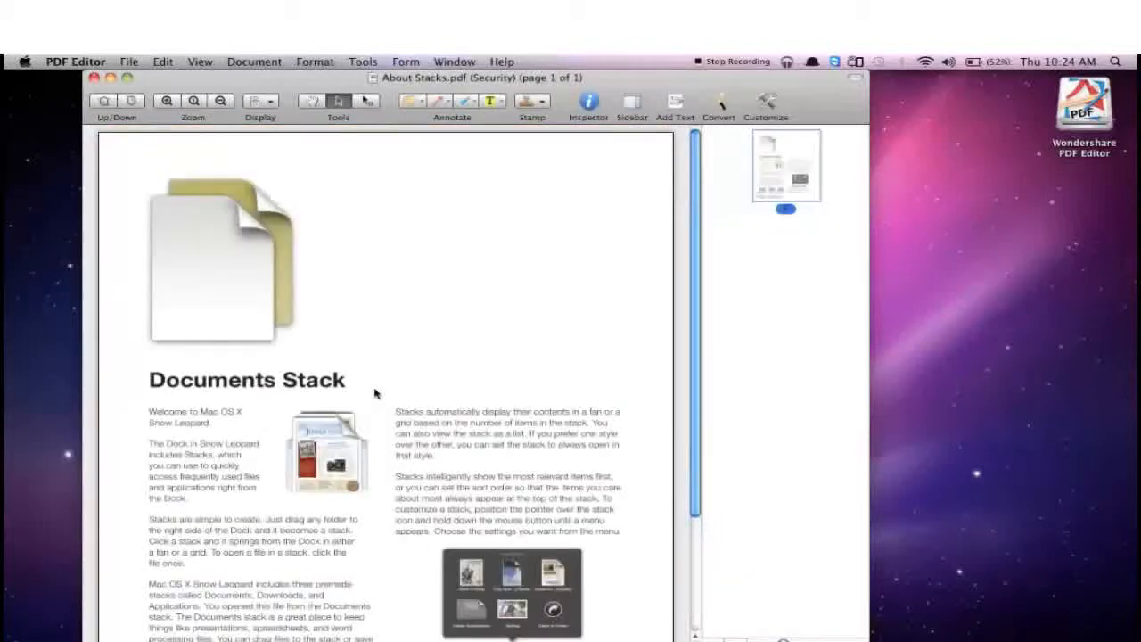
{"action": "scroll", "coordinate": [333, 409], "scroll_direction": "down", "scroll_amount": 4}
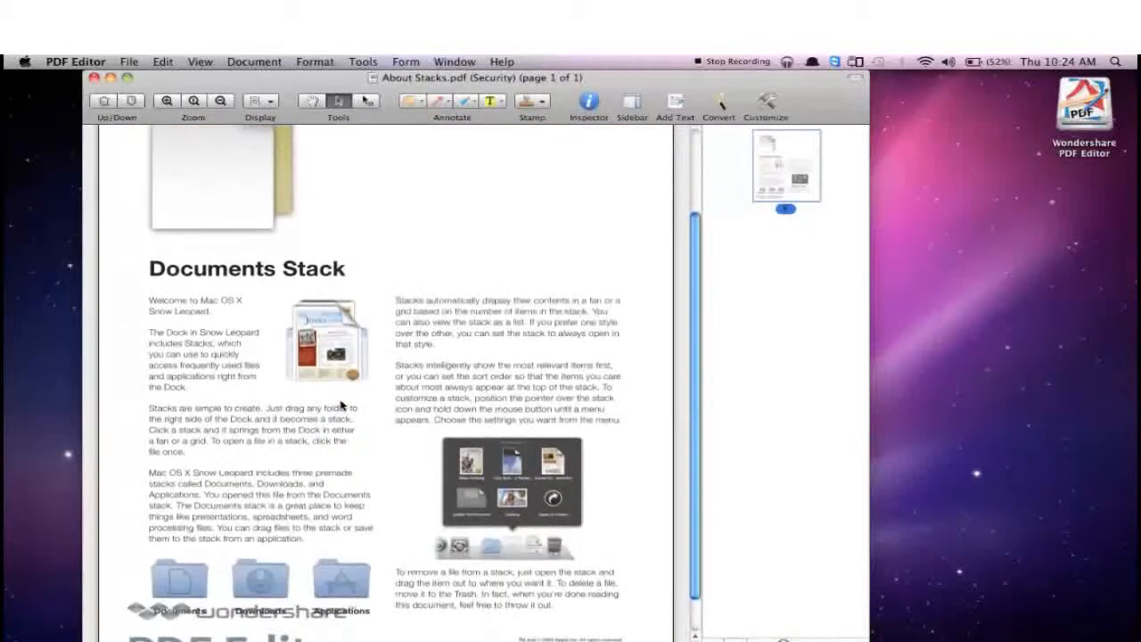
{"action": "scroll", "coordinate": [341, 406], "scroll_direction": "up", "scroll_amount": 4}
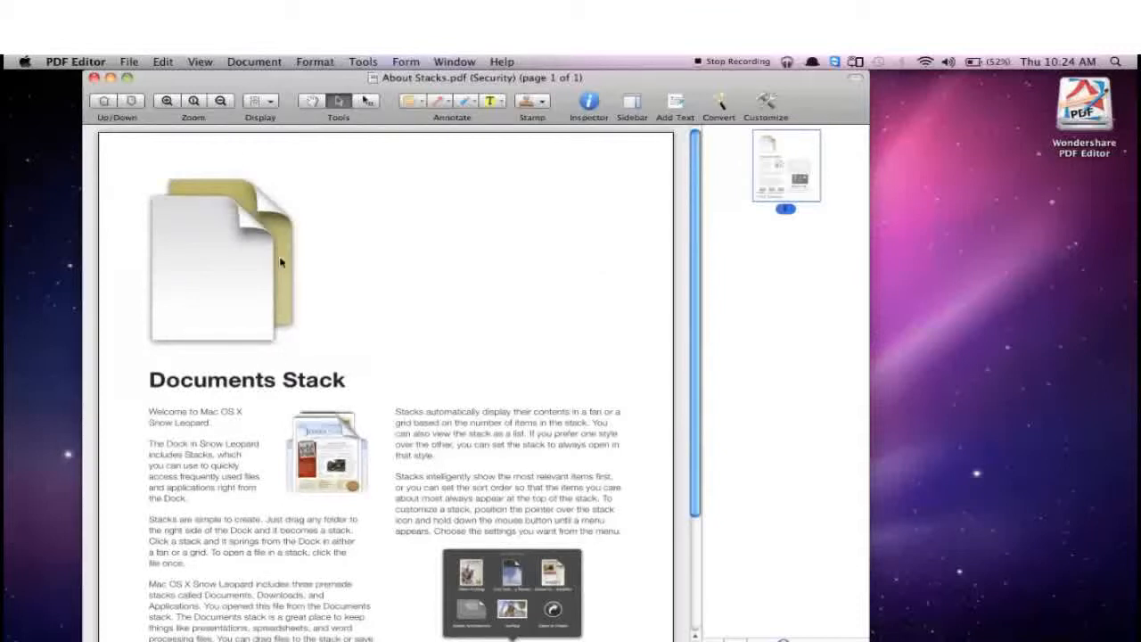
Remove the security settings from About Stacks.pdf
{"action": "left_click", "coordinate": [129, 62]}
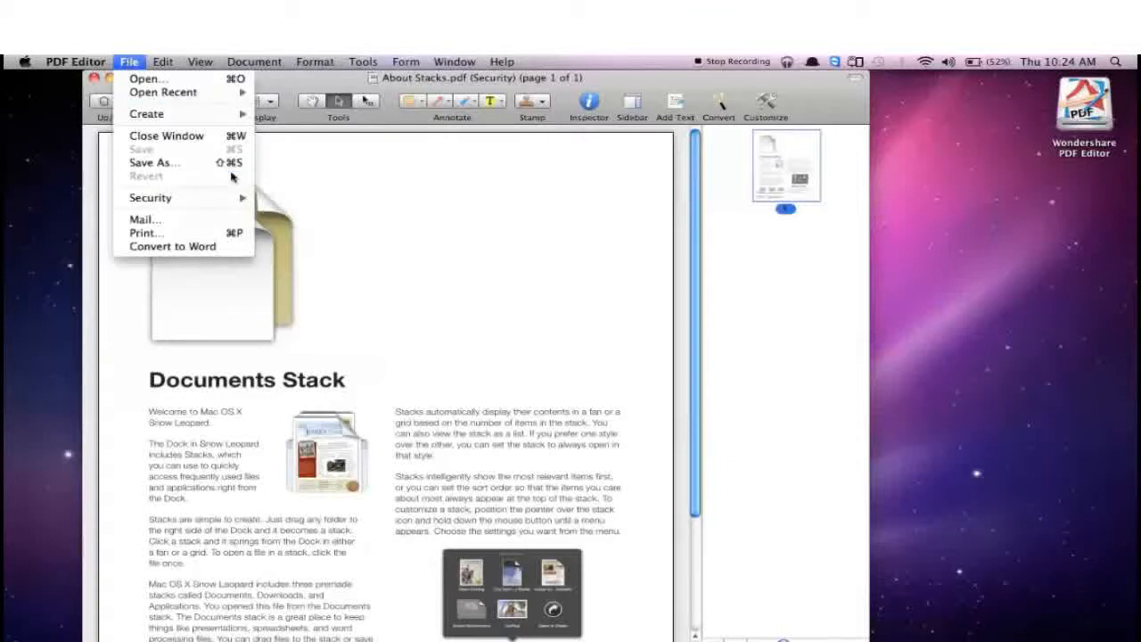
{"action": "mouse_move", "coordinate": [234, 197]}
{"action": "left_click", "coordinate": [292, 225]}
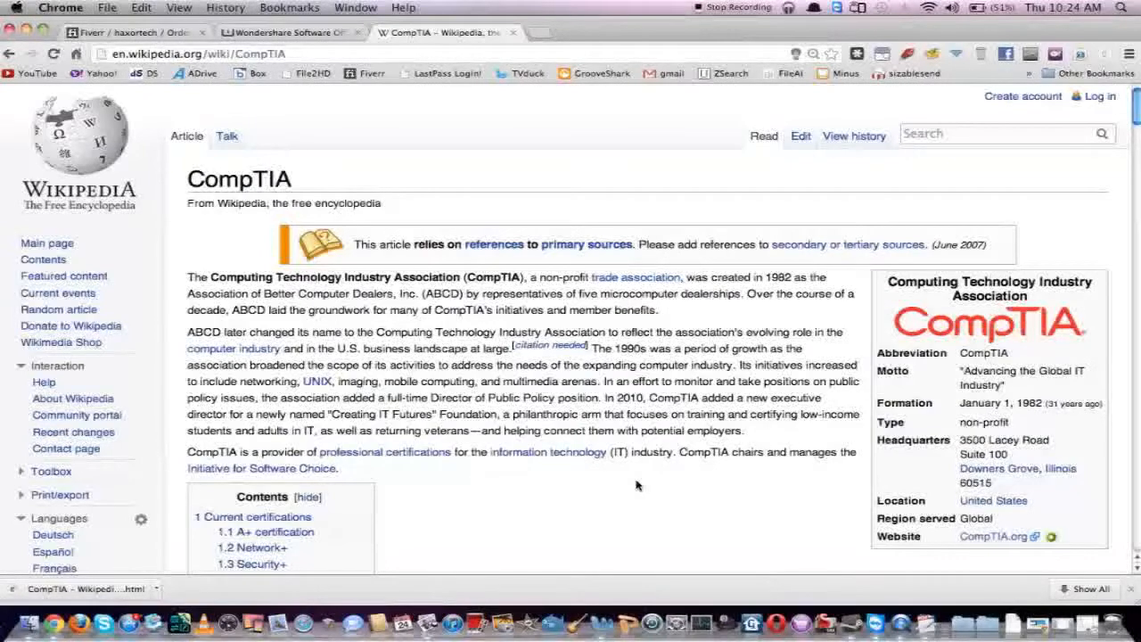
Save the Wikipedia CompTIA article in Chrome to the Desktop in the Webpage, Complete format
{"action": "scroll", "coordinate": [483, 204], "scroll_direction": "down", "scroll_amount": 2}
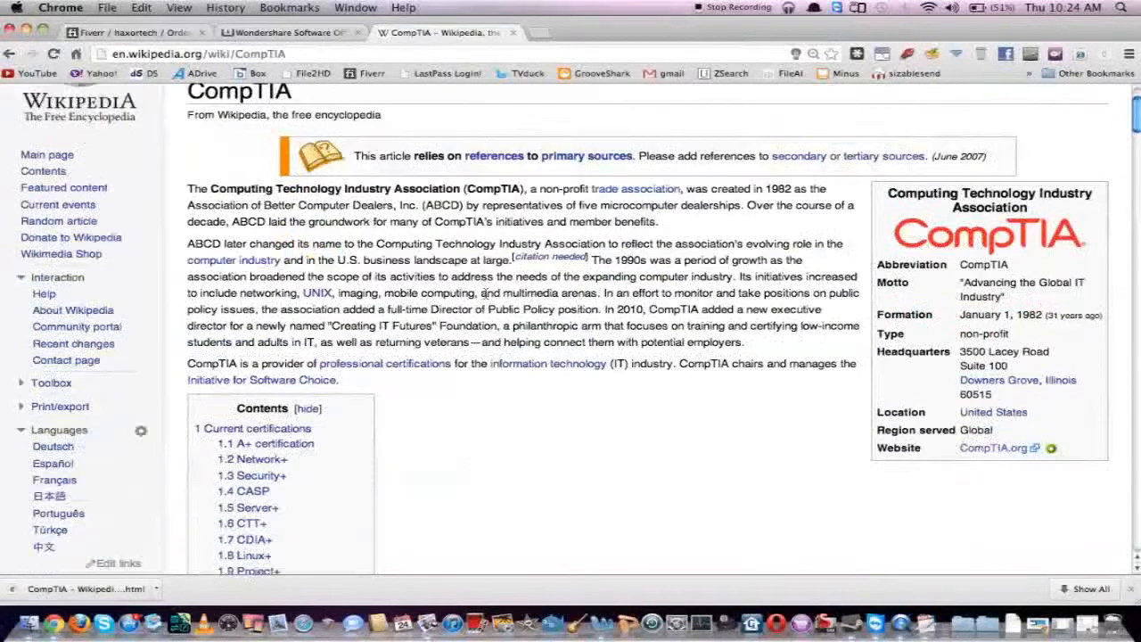
{"action": "scroll", "coordinate": [483, 285], "scroll_direction": "up", "scroll_amount": 2}
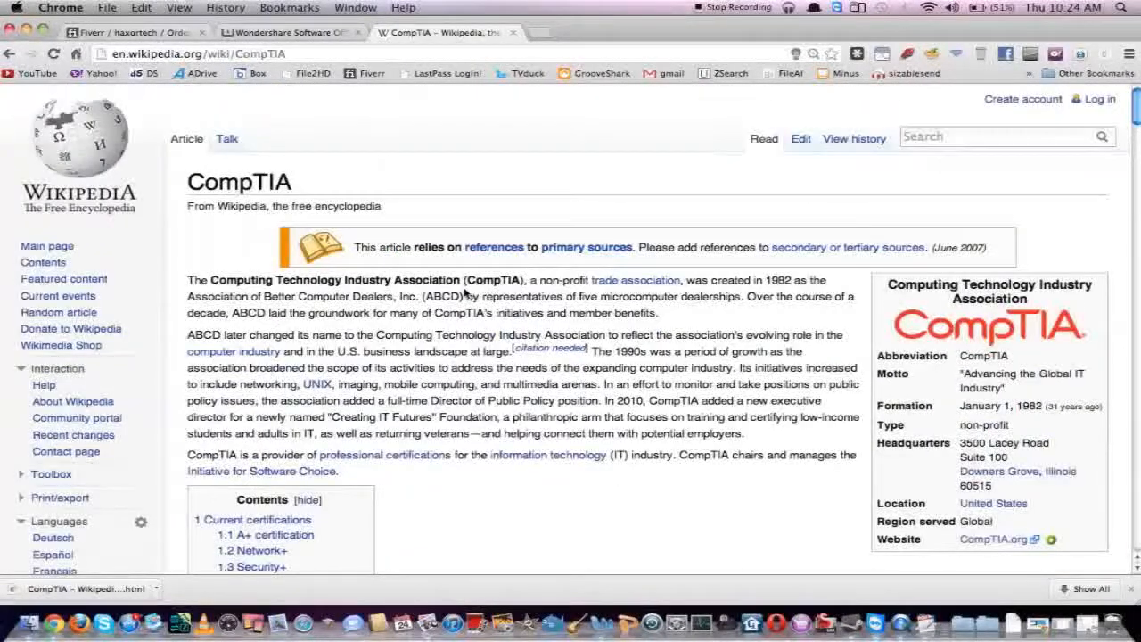
{"action": "right_click", "coordinate": [475, 187]}
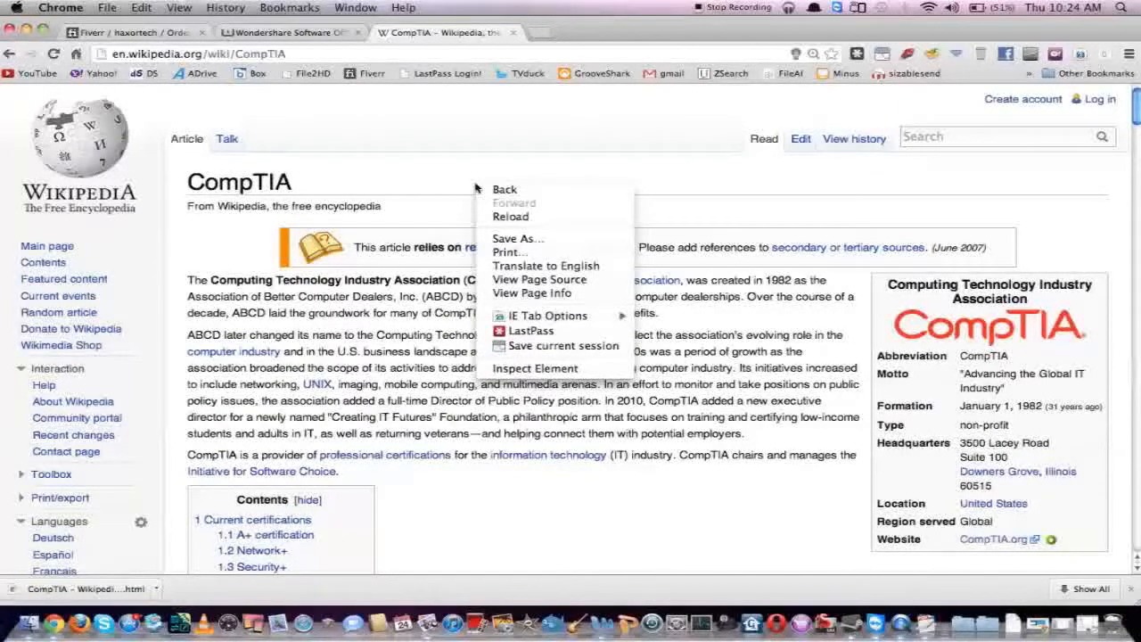
{"action": "left_click", "coordinate": [515, 238]}
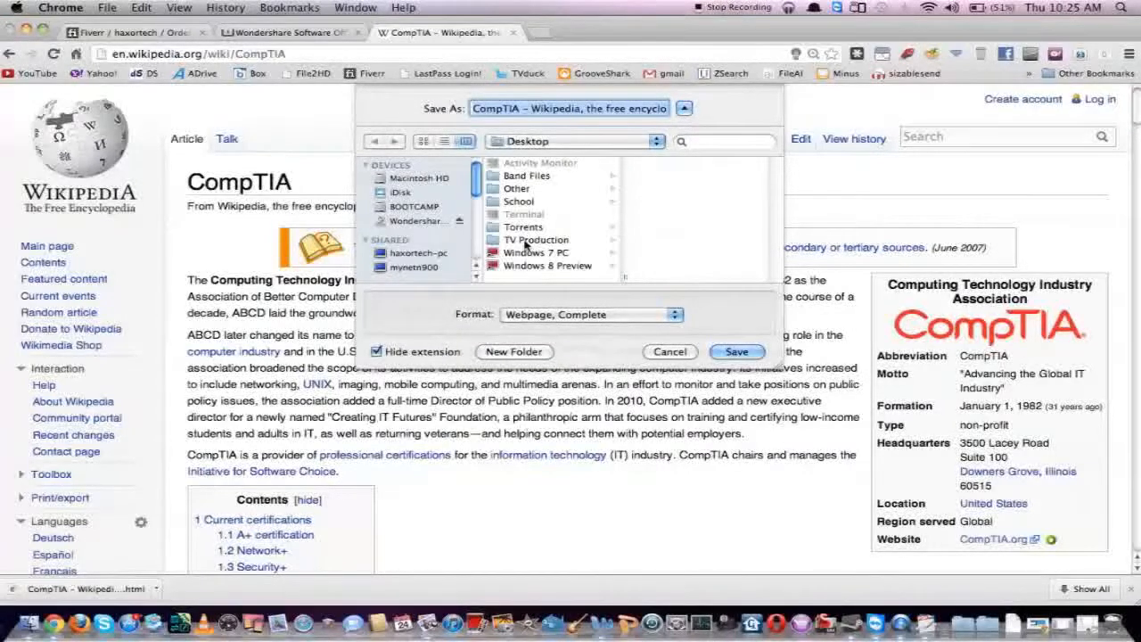
{"action": "scroll", "coordinate": [479, 209], "scroll_direction": "down", "scroll_amount": 2}
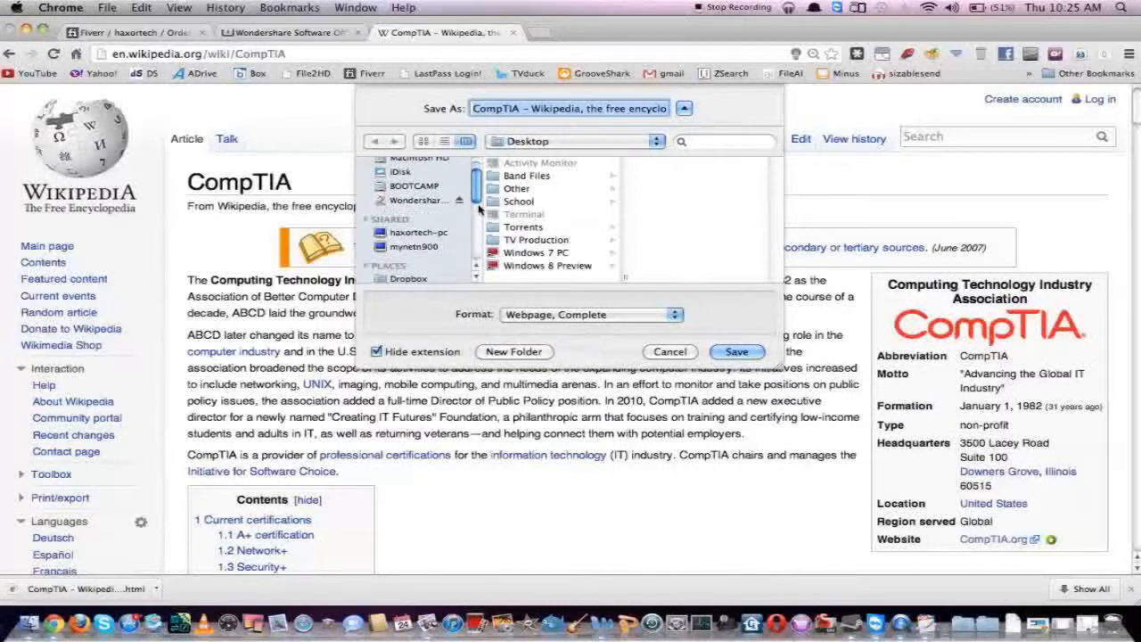
{"action": "scroll", "coordinate": [479, 209], "scroll_direction": "down", "scroll_amount": 3}
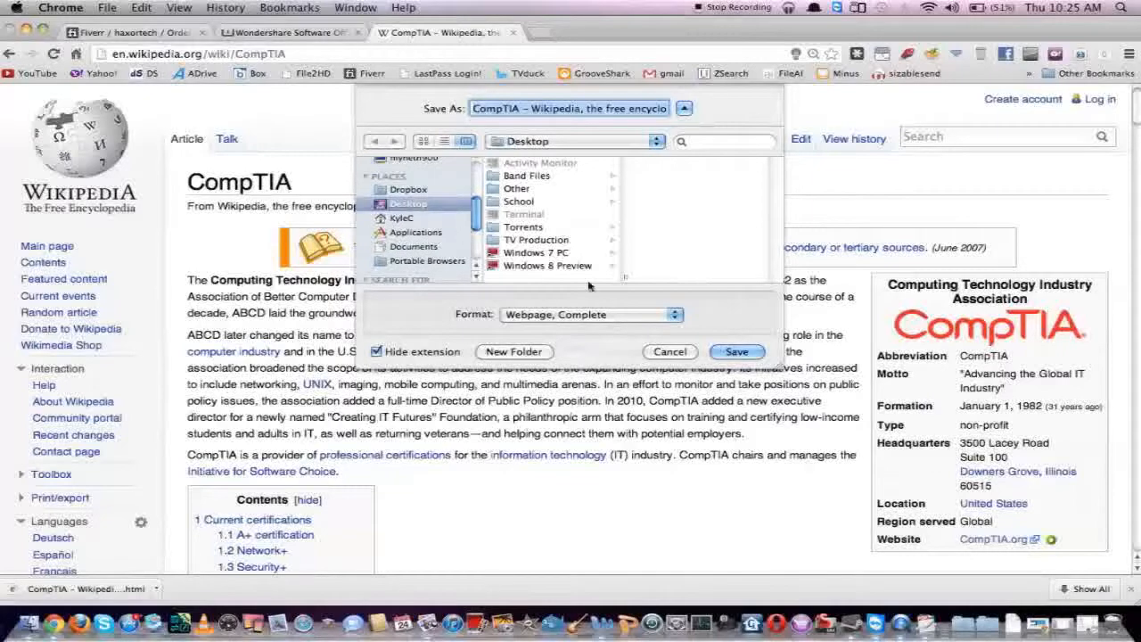
{"action": "left_click", "coordinate": [749, 352]}
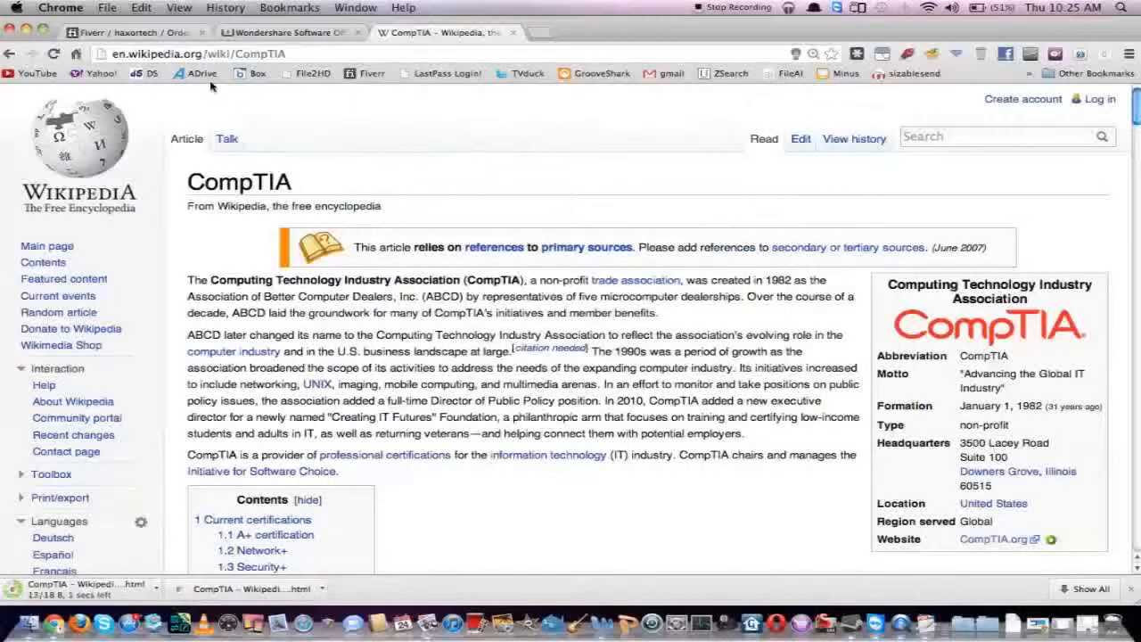
Switch back to PDF Editor and create a PDF from the saved CompTIA HTML file on the Desktop
{"action": "key", "text": "super+m"}
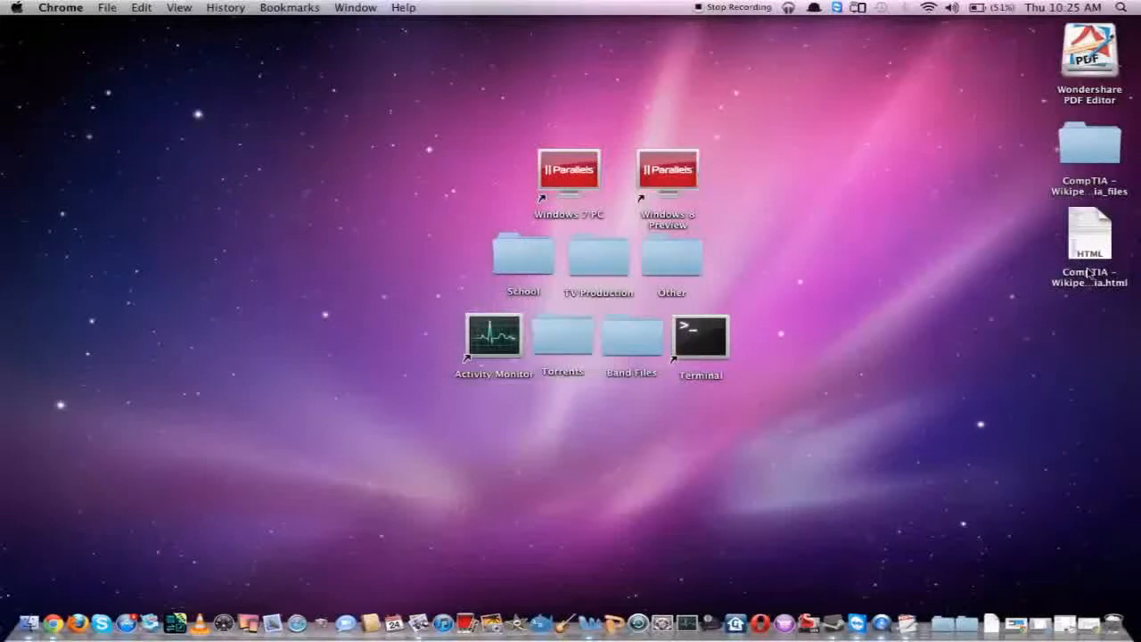
{"action": "left_click", "coordinate": [1064, 624]}
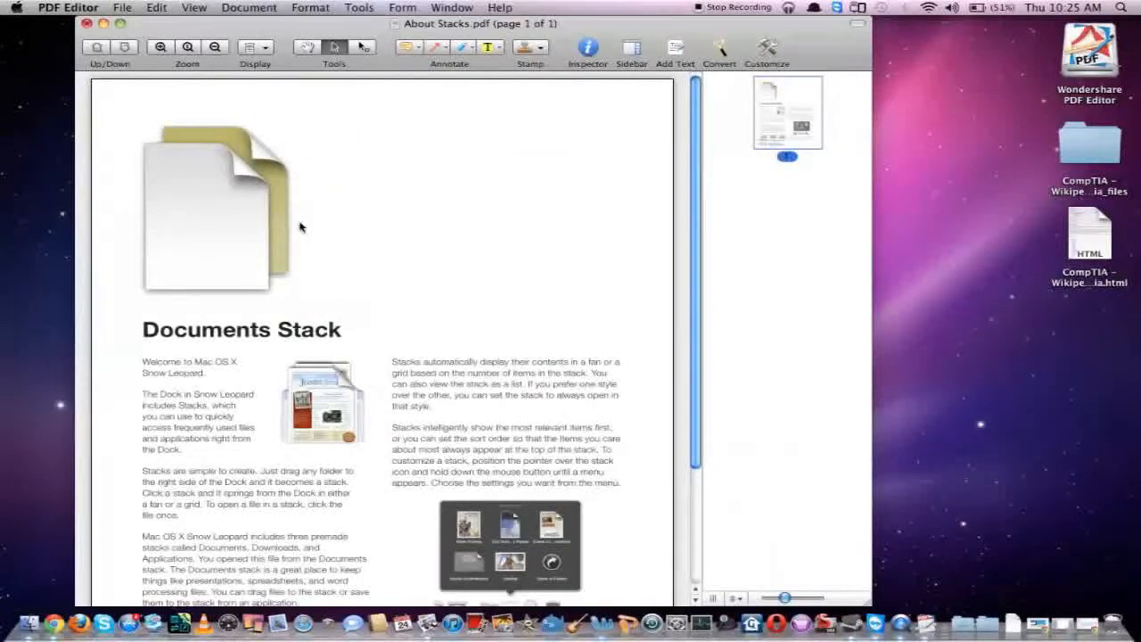
{"action": "left_click", "coordinate": [125, 7]}
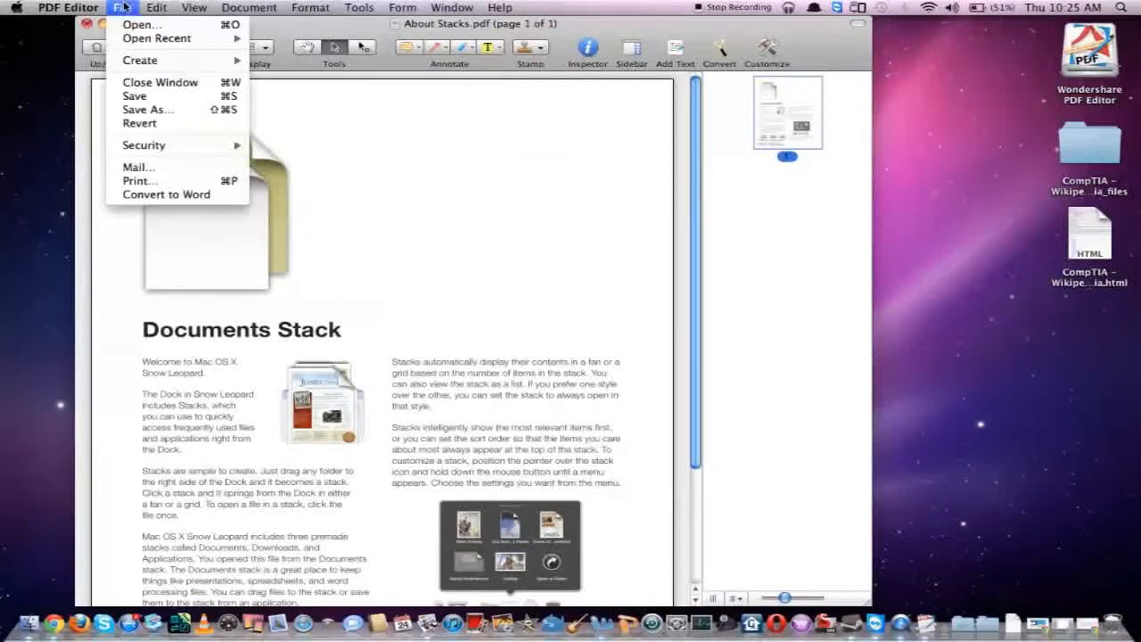
{"action": "mouse_move", "coordinate": [211, 66]}
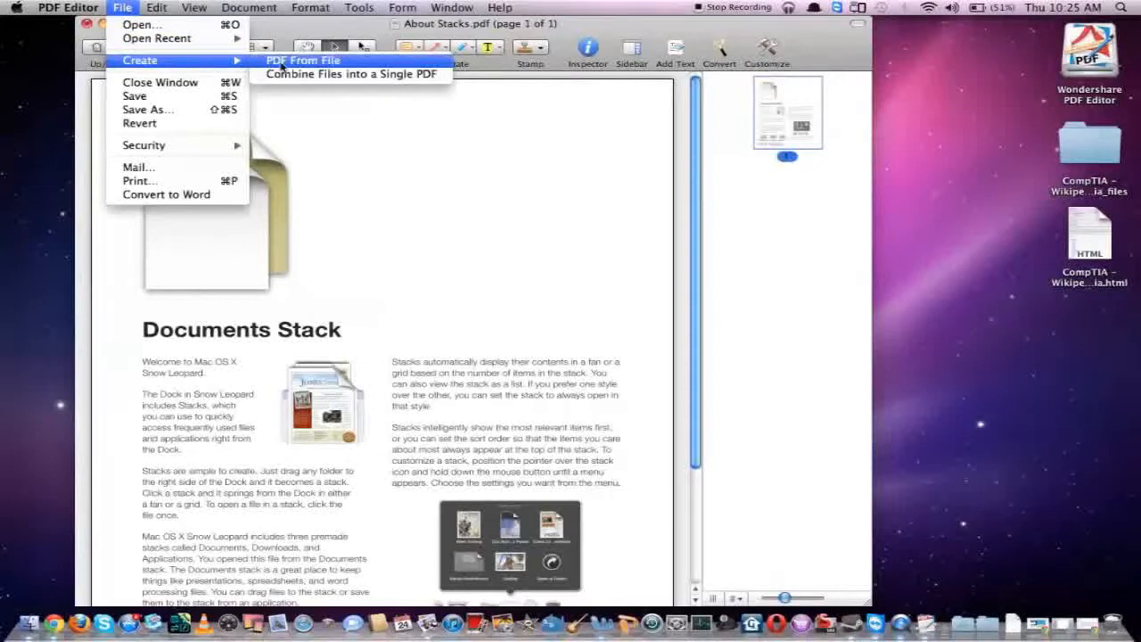
{"action": "left_click", "coordinate": [275, 60]}
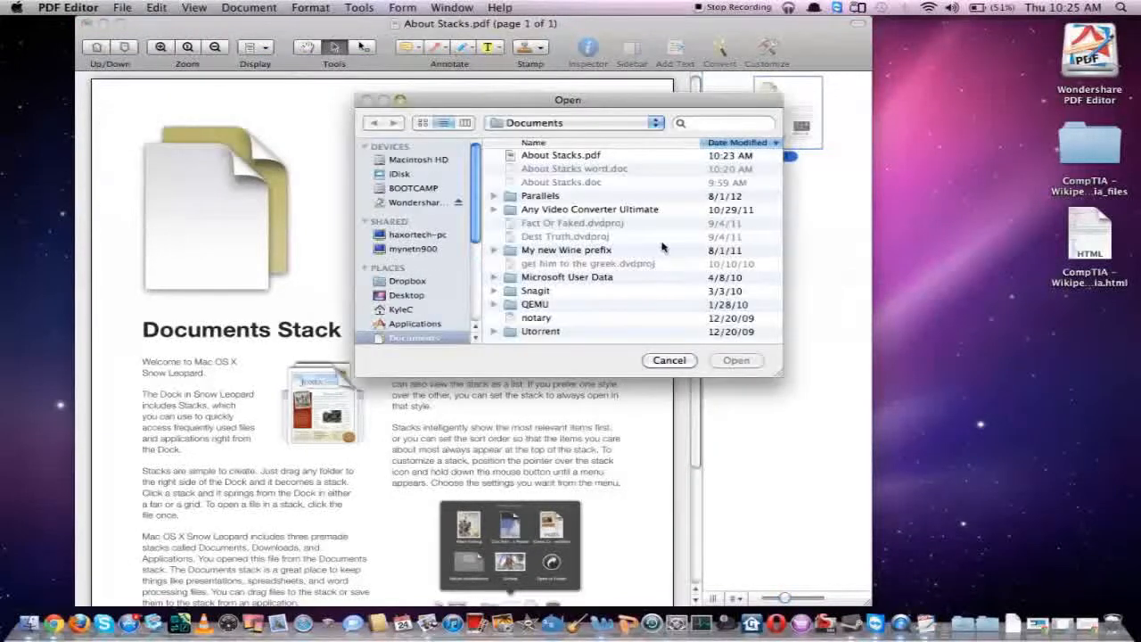
{"action": "left_click", "coordinate": [398, 295]}
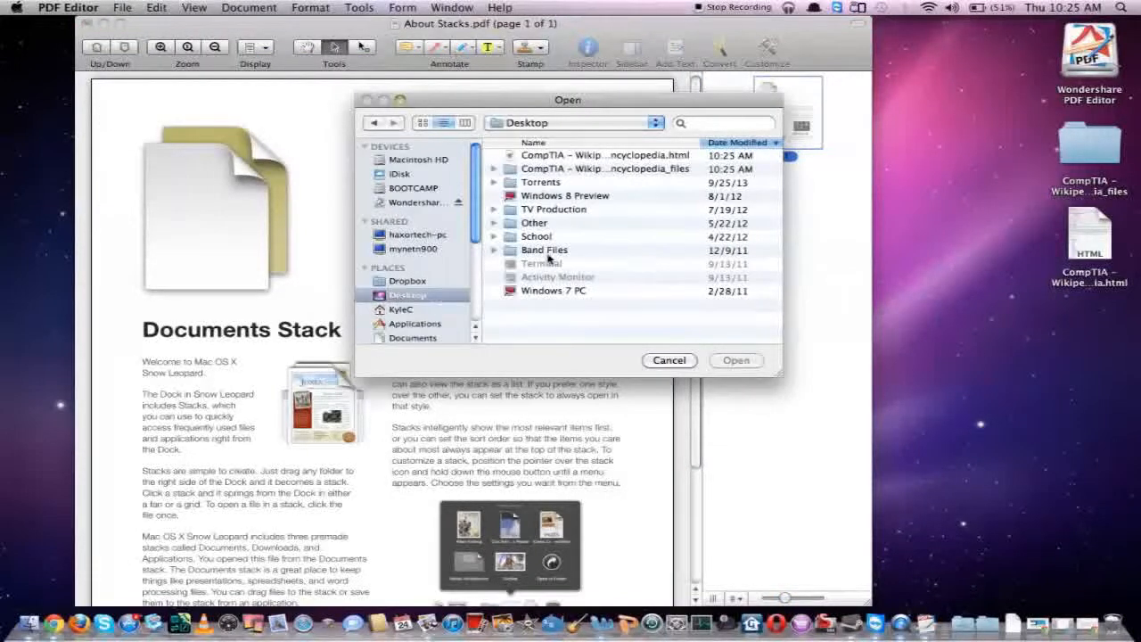
{"action": "left_click", "coordinate": [564, 156]}
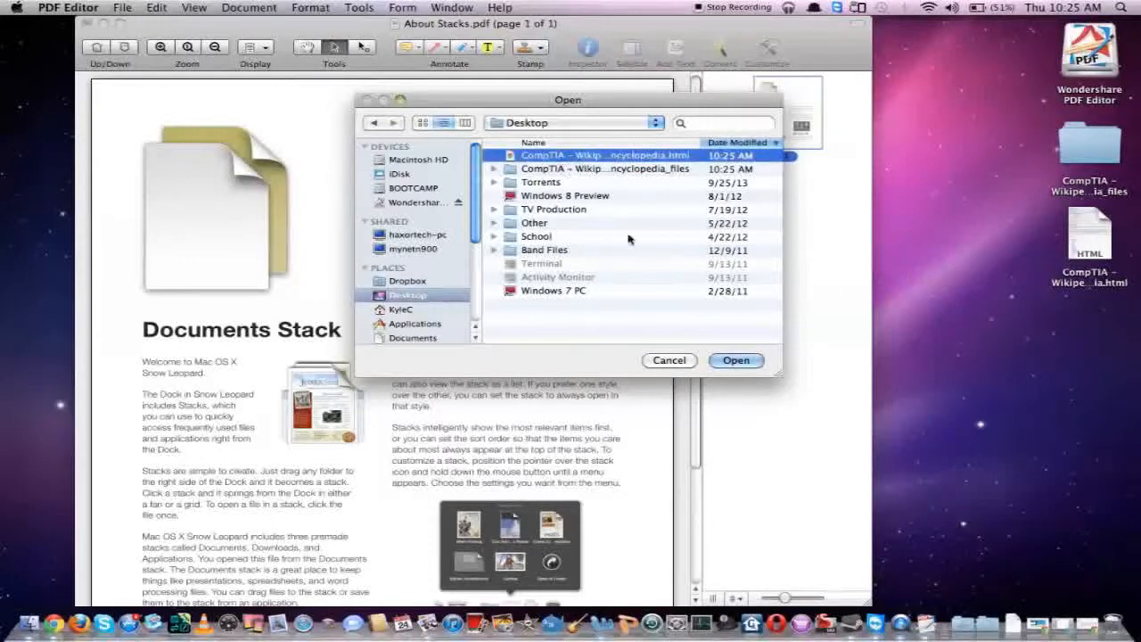
{"action": "left_click", "coordinate": [734, 361]}
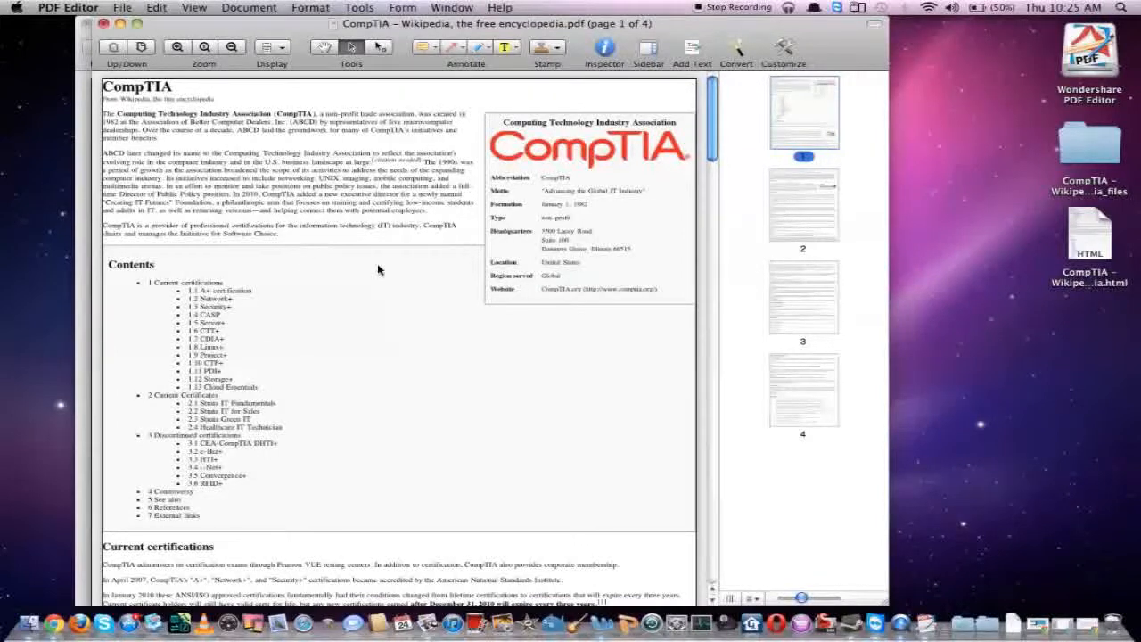
Look through the pages of the new CompTIA PDF to check the converted text and images
{"action": "scroll", "coordinate": [198, 183], "scroll_direction": "down", "scroll_amount": 20}
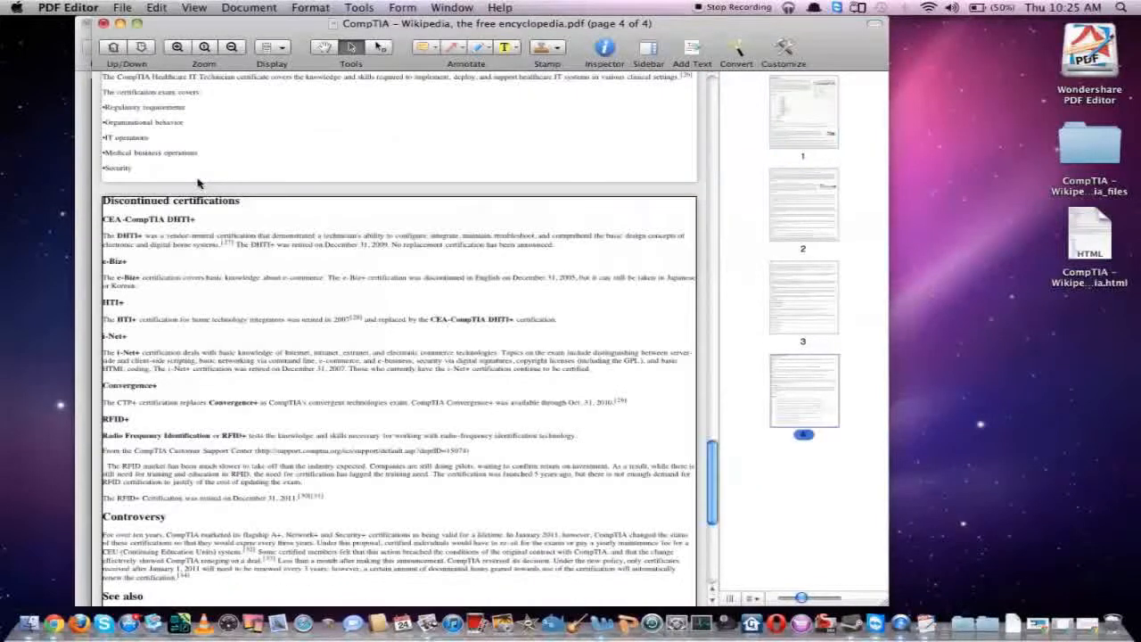
{"action": "scroll", "coordinate": [198, 182], "scroll_direction": "up", "scroll_amount": 10}
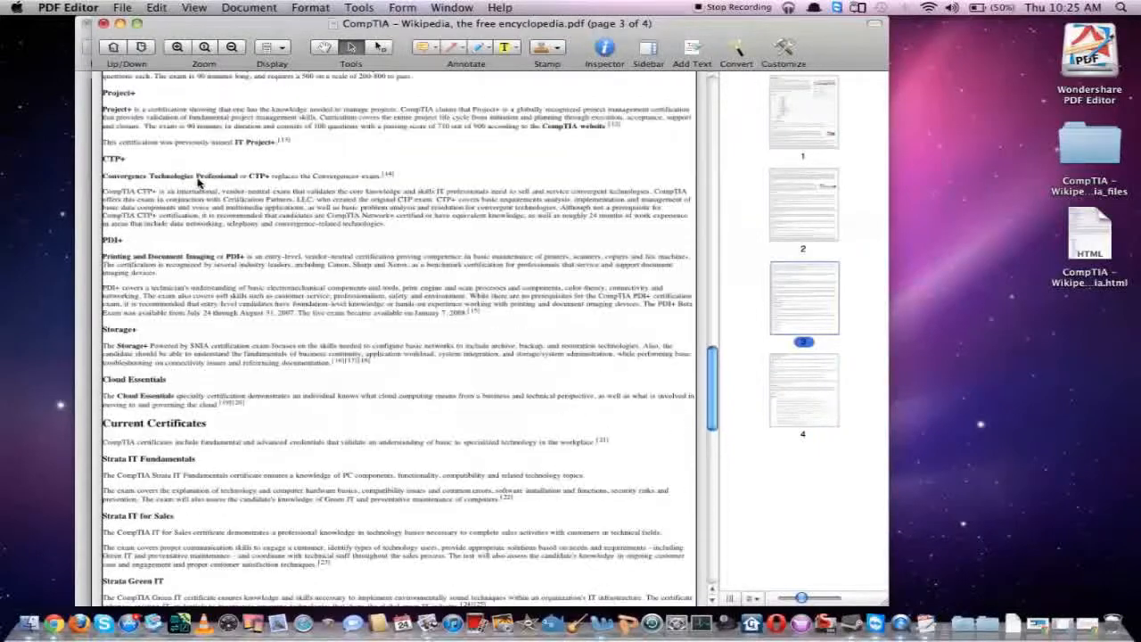
{"action": "scroll", "coordinate": [198, 183], "scroll_direction": "up", "scroll_amount": 10}
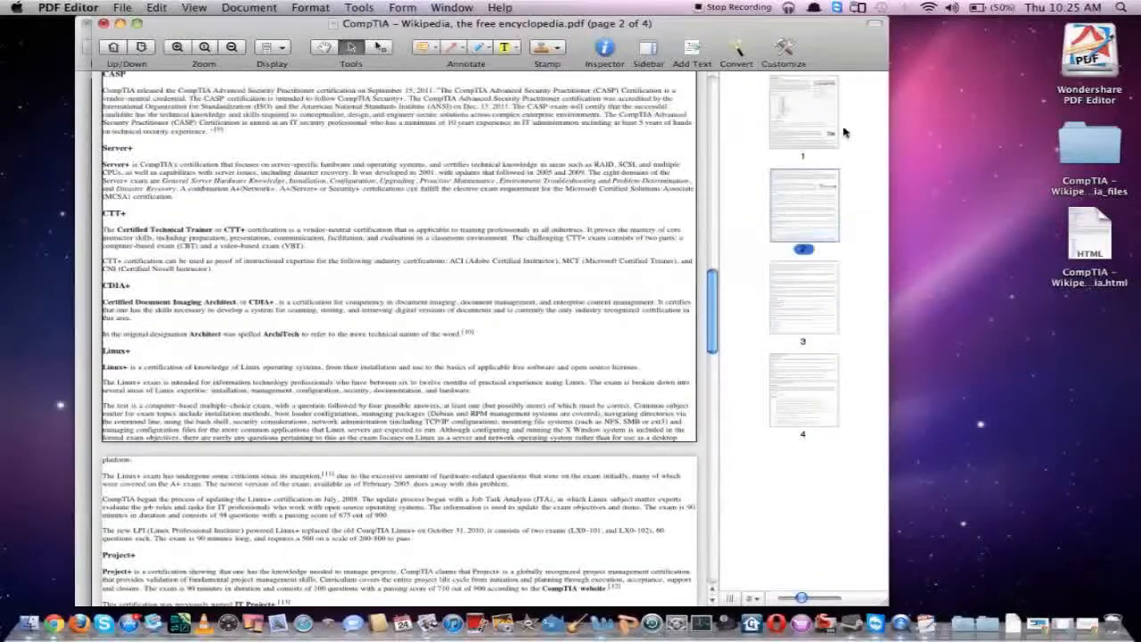
{"action": "scroll", "coordinate": [486, 294], "scroll_direction": "up", "scroll_amount": 6}
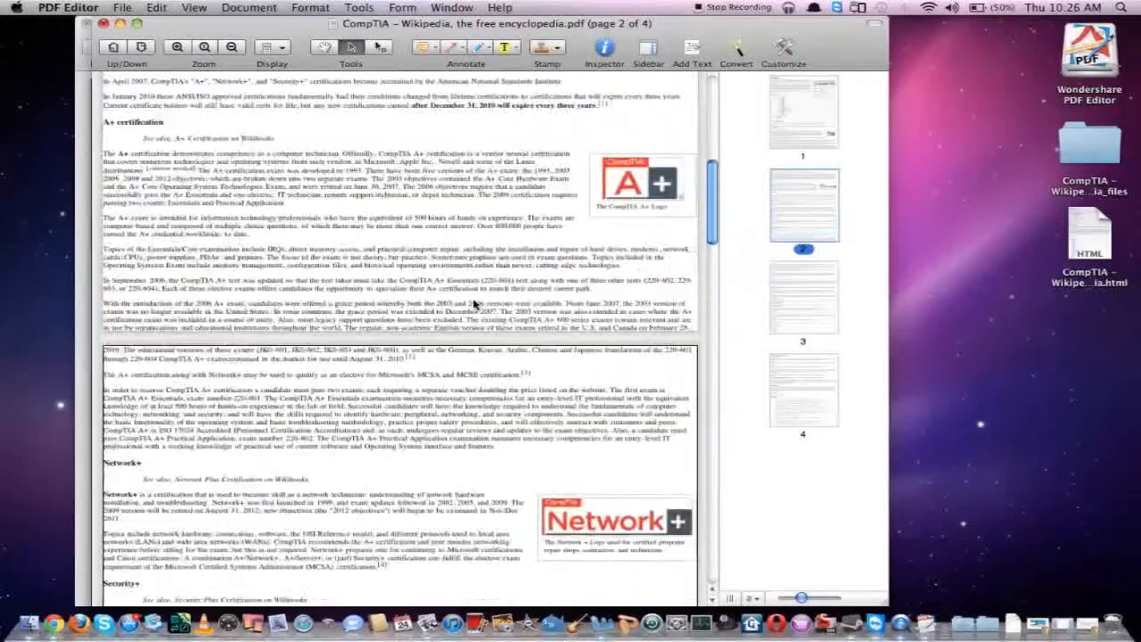
{"action": "scroll", "coordinate": [474, 305], "scroll_direction": "up", "scroll_amount": 10}
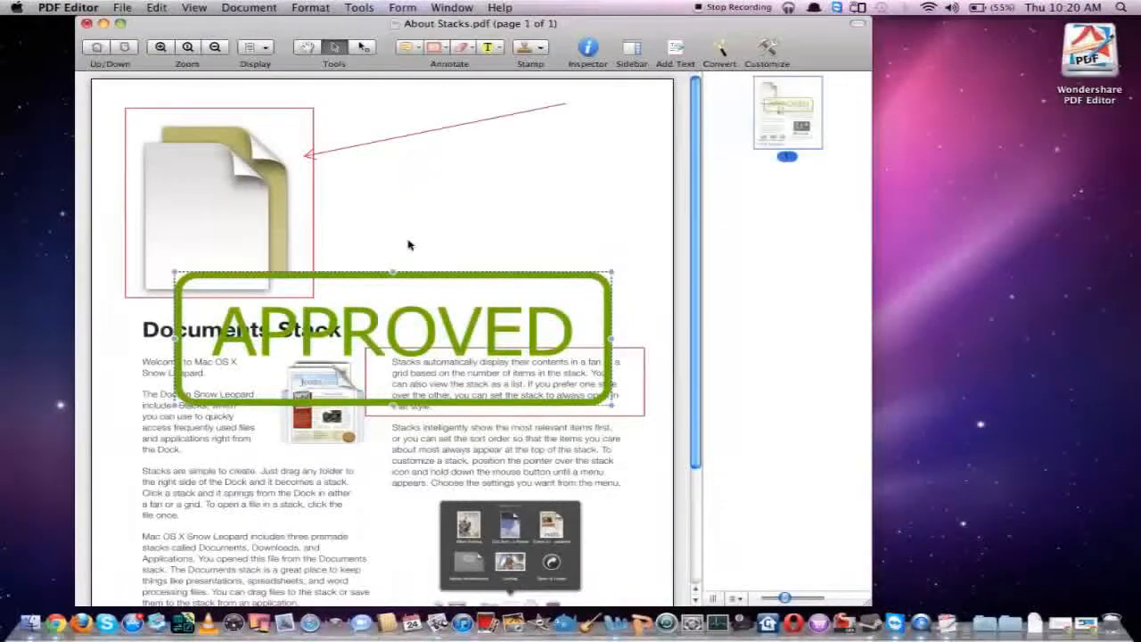
Convert About Stacks.pdf, without saving its changes, to a Microsoft Office Word 2004 (.doc) file named "About Stacks word" and look over the opened output
{"action": "left_click", "coordinate": [726, 62]}
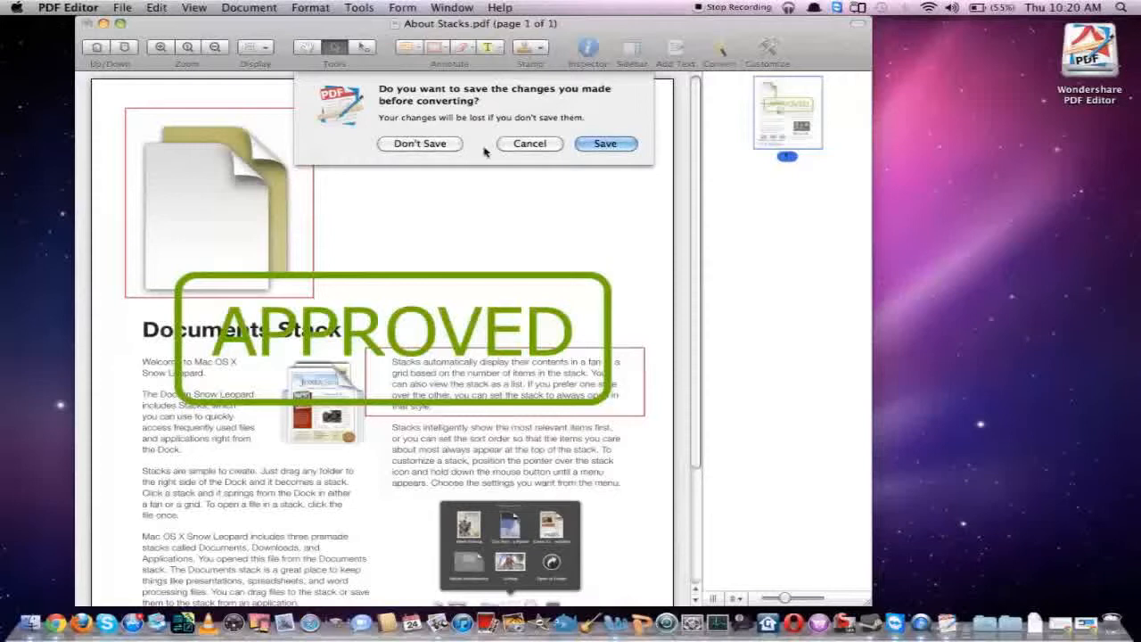
{"action": "left_click", "coordinate": [444, 144]}
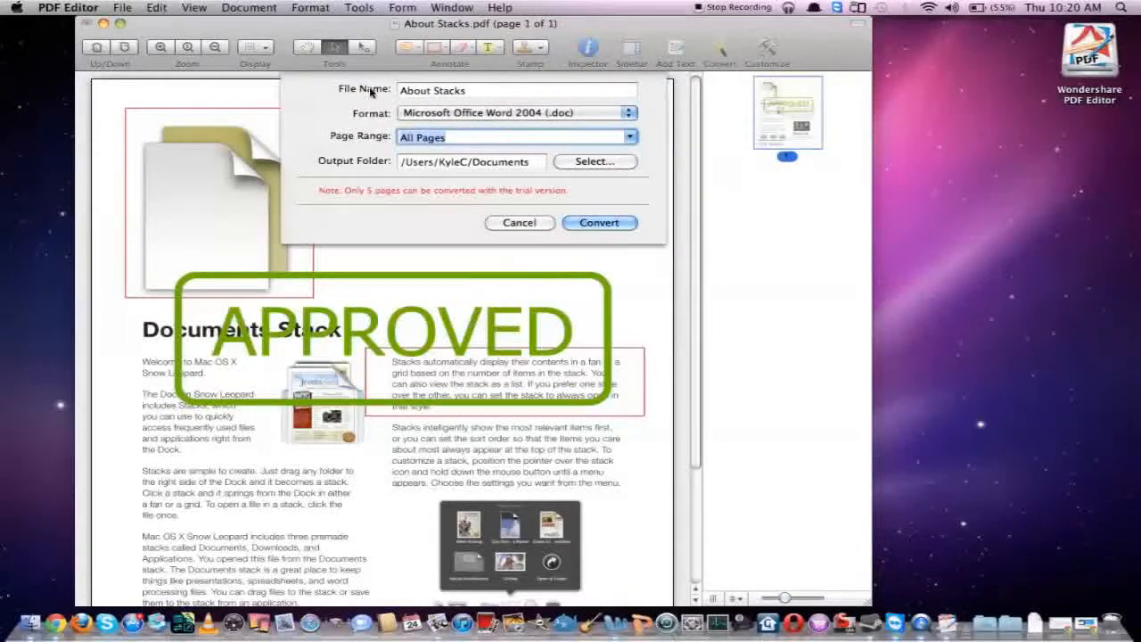
{"action": "left_click", "coordinate": [485, 93]}
{"action": "type", "text": "word"}
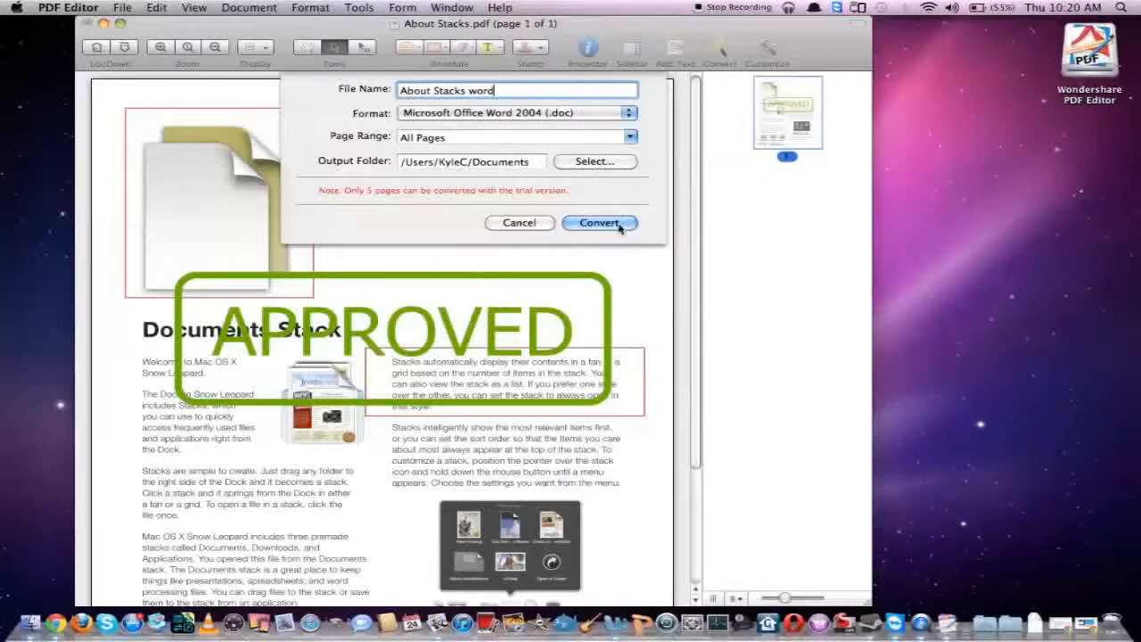
{"action": "left_click", "coordinate": [575, 224]}
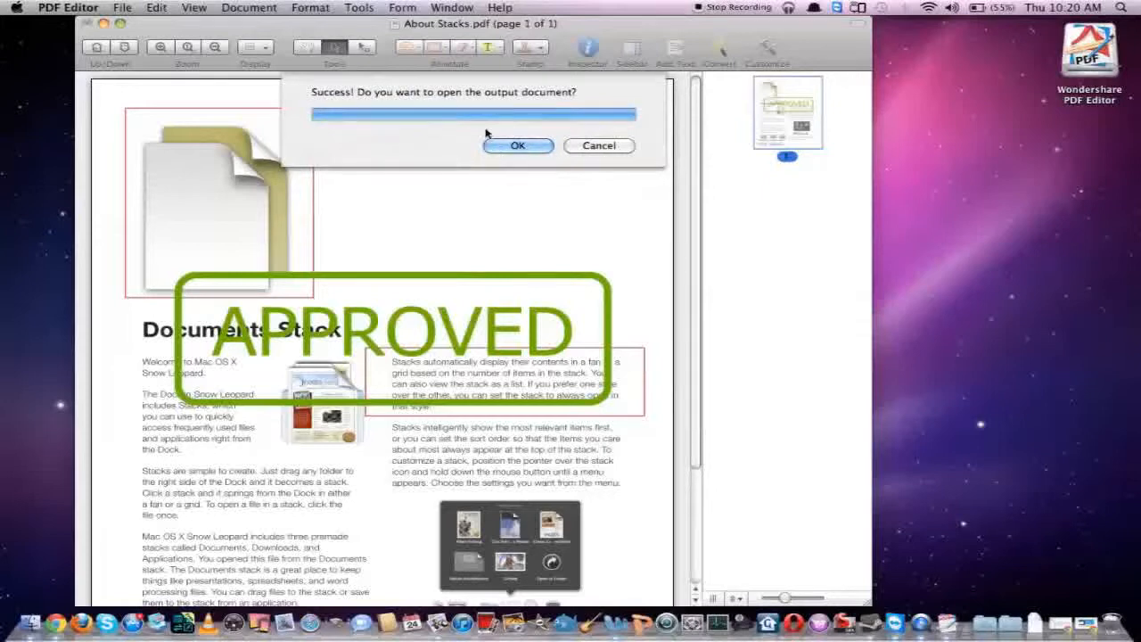
{"action": "left_click", "coordinate": [532, 148]}
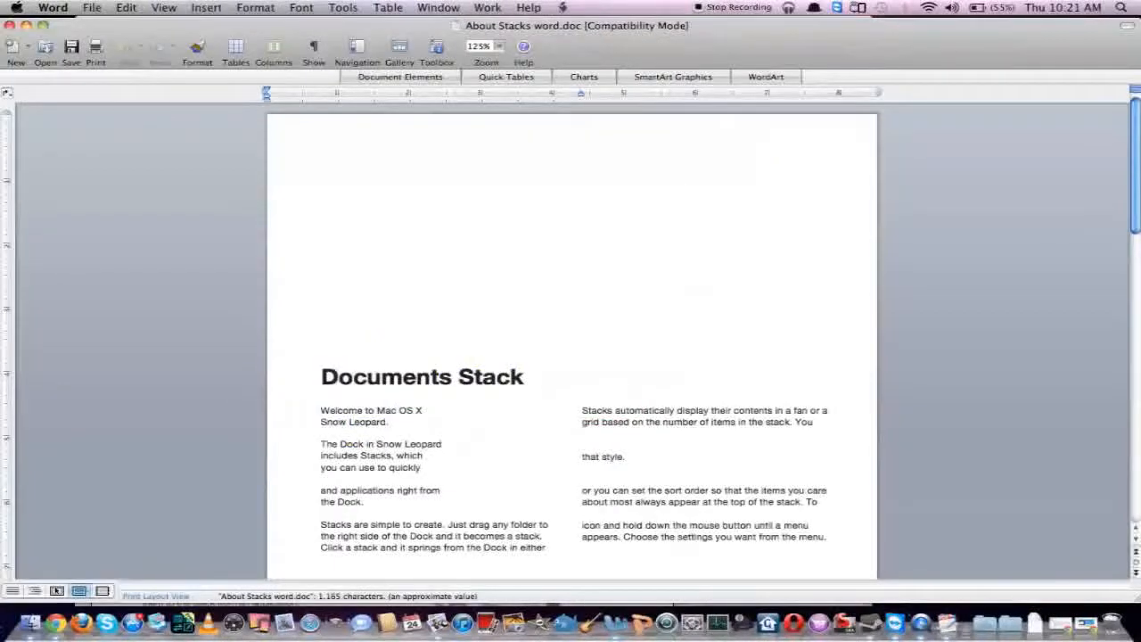
{"action": "scroll", "coordinate": [570, 339], "scroll_direction": "down", "scroll_amount": 8}
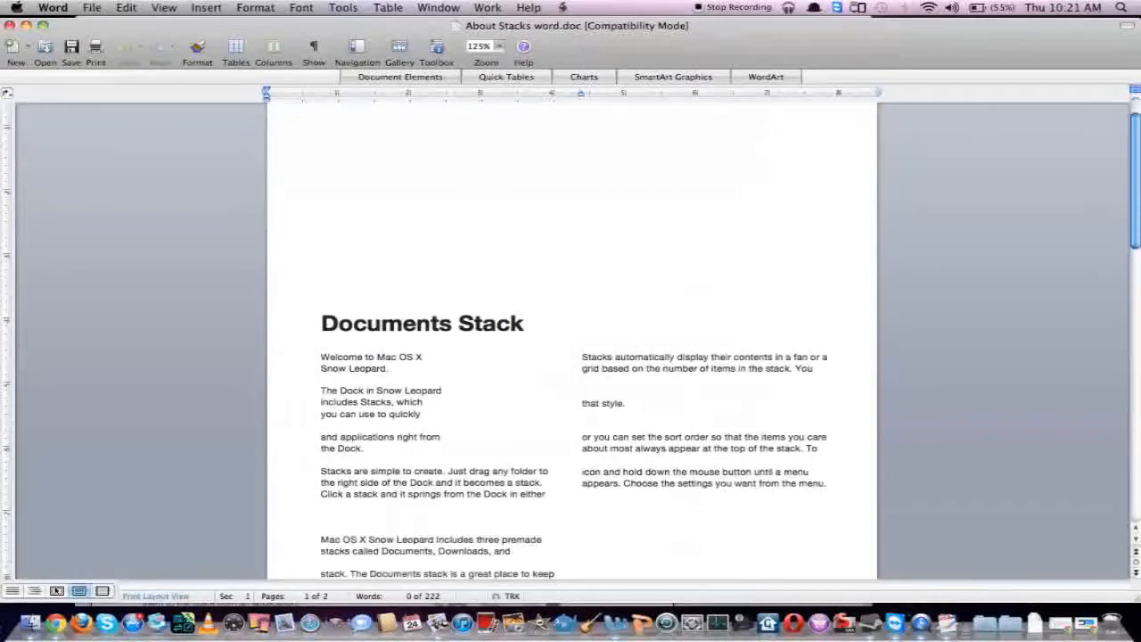
{"action": "scroll", "coordinate": [570, 339], "scroll_direction": "up", "scroll_amount": 5}
{"action": "scroll", "coordinate": [507, 265], "scroll_direction": "up", "scroll_amount": 3}
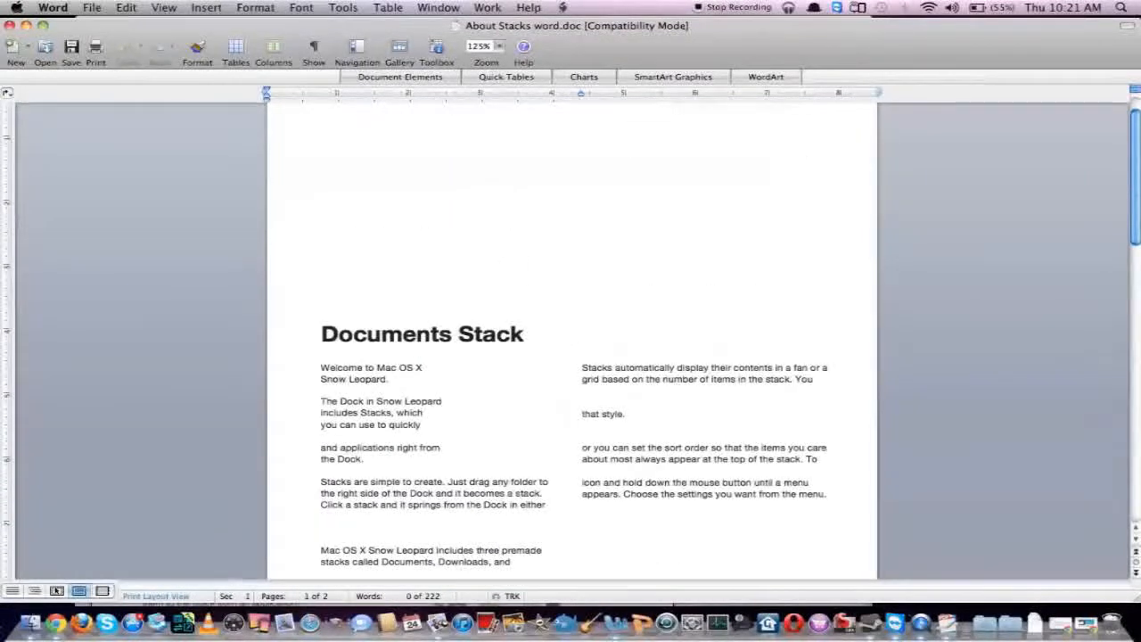
{"action": "scroll", "coordinate": [571, 338], "scroll_direction": "down", "scroll_amount": 12}
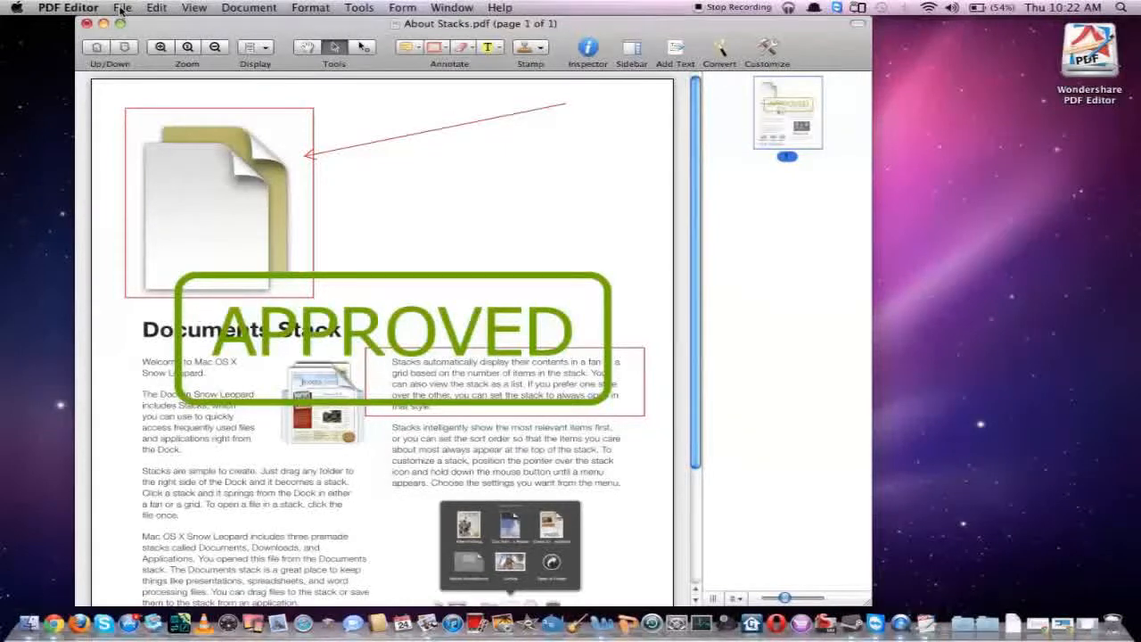
Revert About Stacks.pdf to its most recently saved version, discarding the current changes
{"action": "left_click", "coordinate": [122, 9]}
{"action": "left_click", "coordinate": [134, 120]}
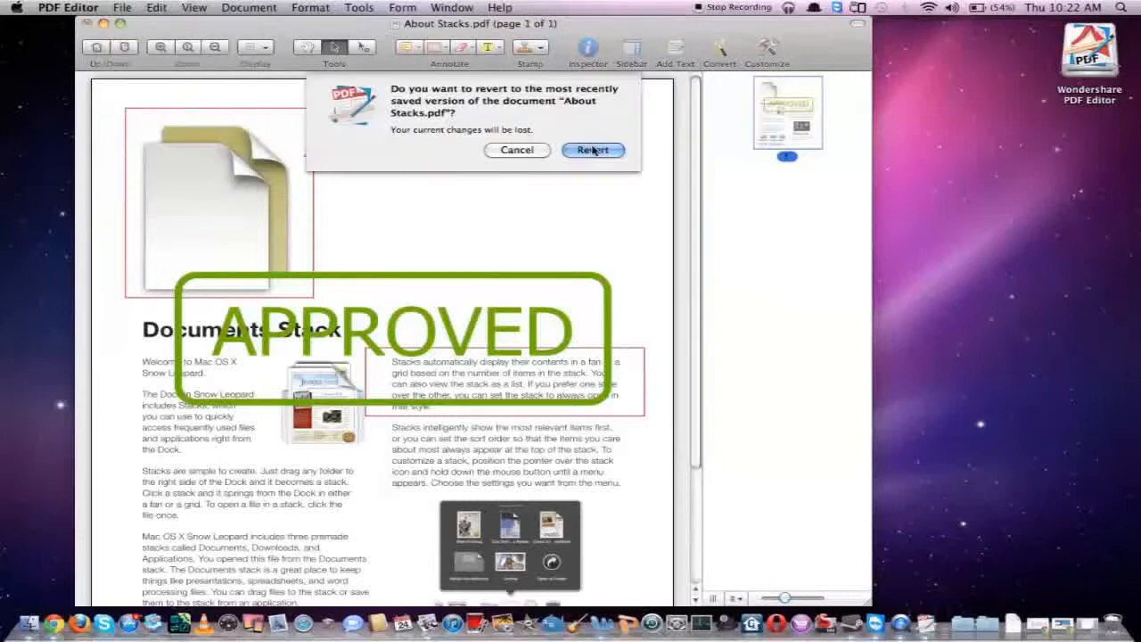
{"action": "left_click", "coordinate": [593, 150]}
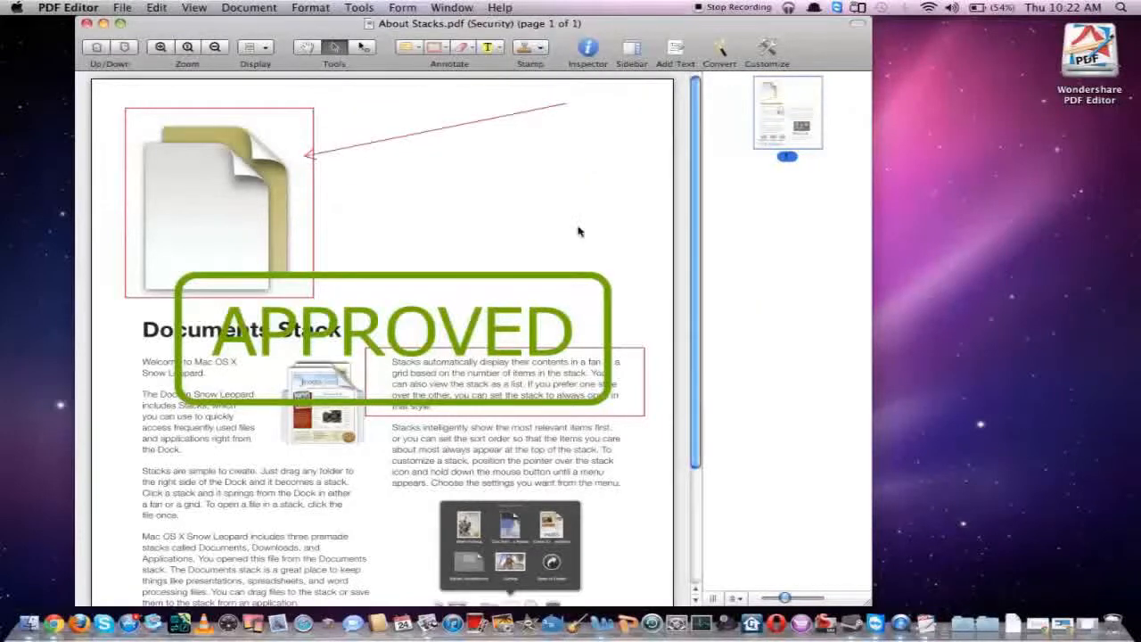